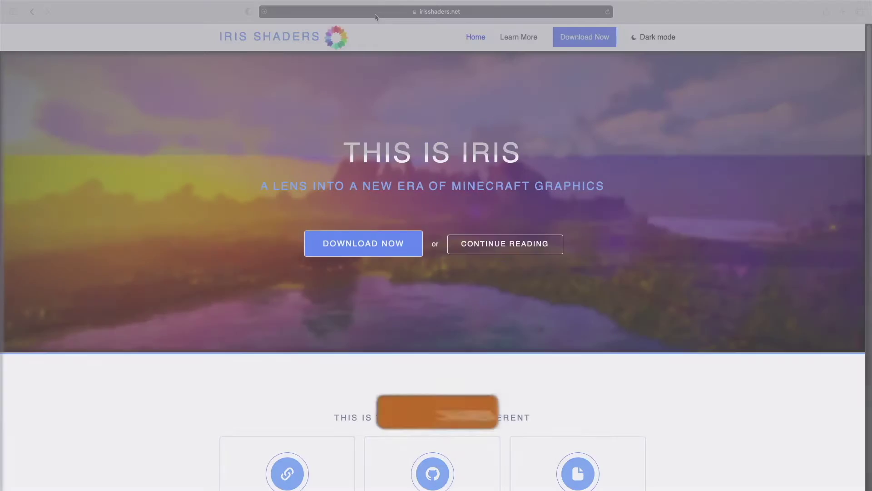
# Step: Download the Iris installer as a universal JAR from irisshaders.net, allowing downloads from the site
pyautogui.click(320, 12)
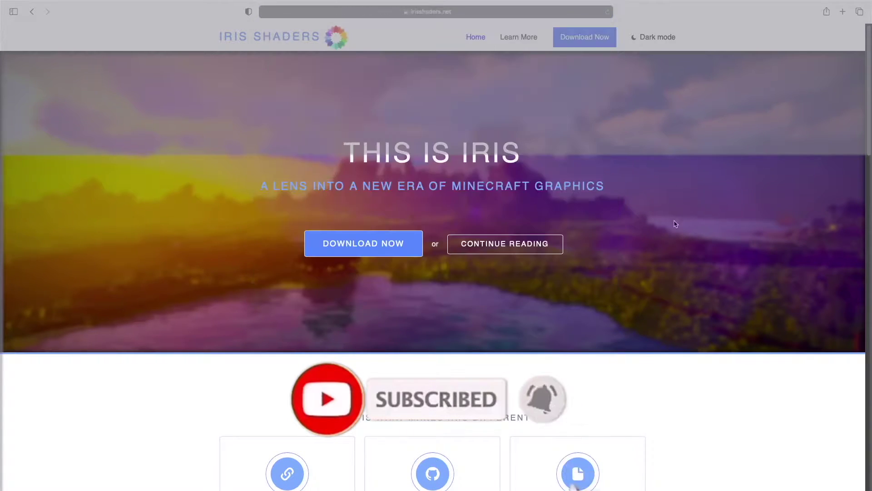
pyautogui.click(699, 207)
pyautogui.click(365, 246)
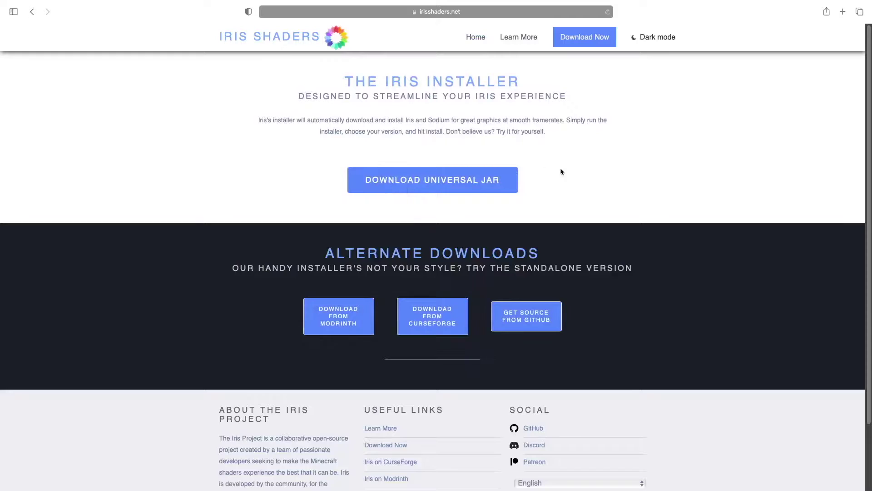
pyautogui.click(384, 186)
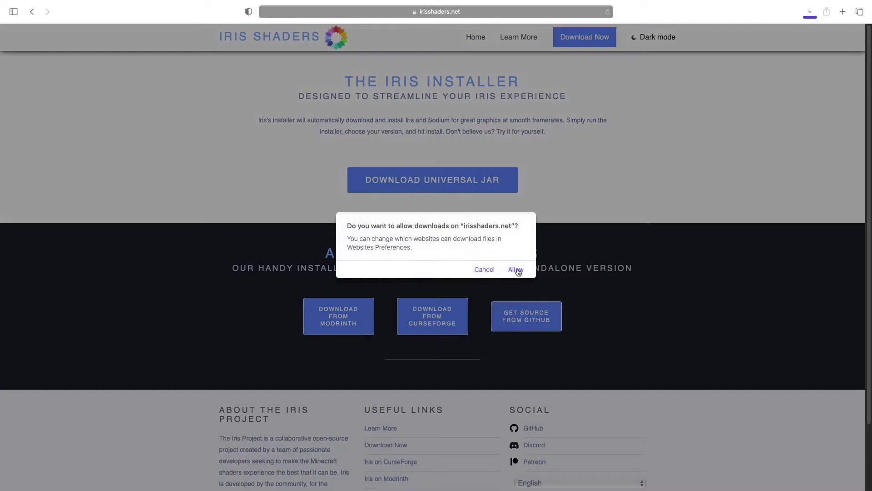
pyautogui.click(517, 270)
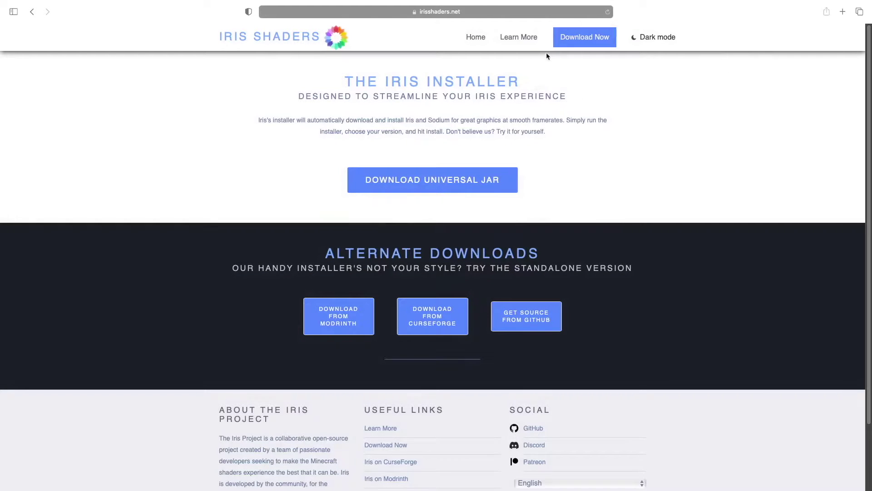
# Step: Switch to Finder's Downloads folder, try to run Iris-Installer-2.0.0.jar and dismiss the security warning
pyautogui.hotkey('ctrl', 'Left')
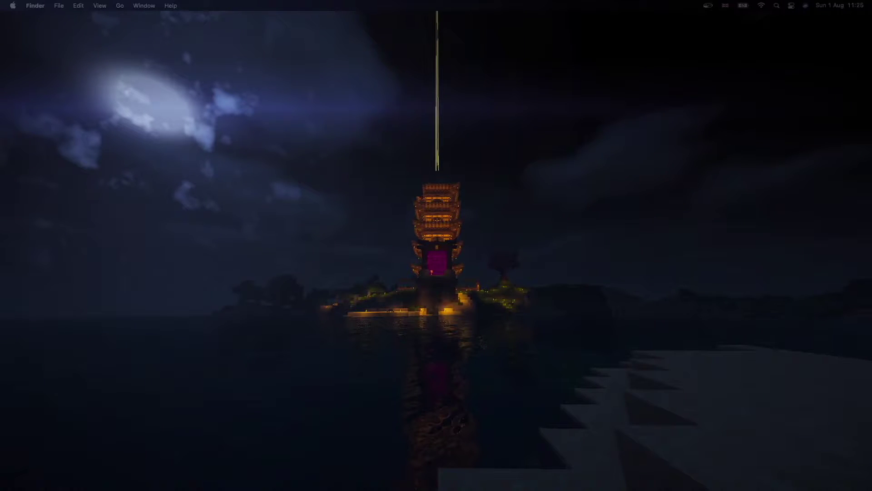
pyautogui.press('super+alt+l')
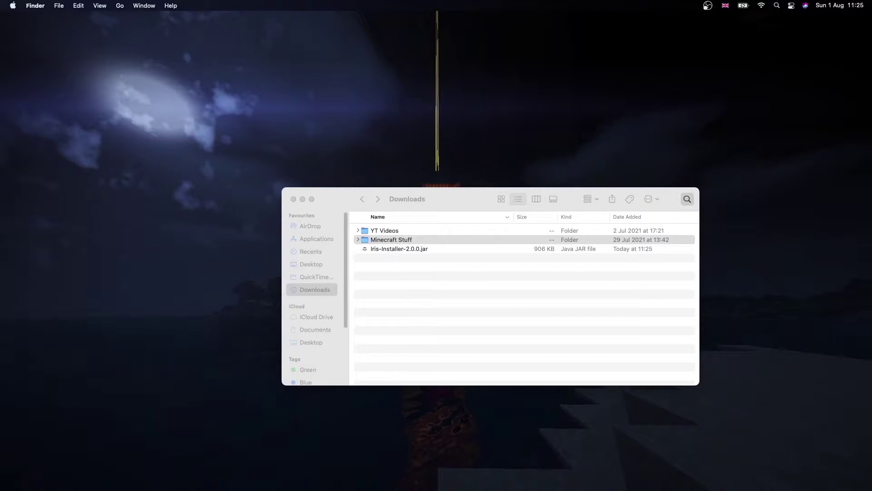
pyautogui.doubleClick(414, 251)
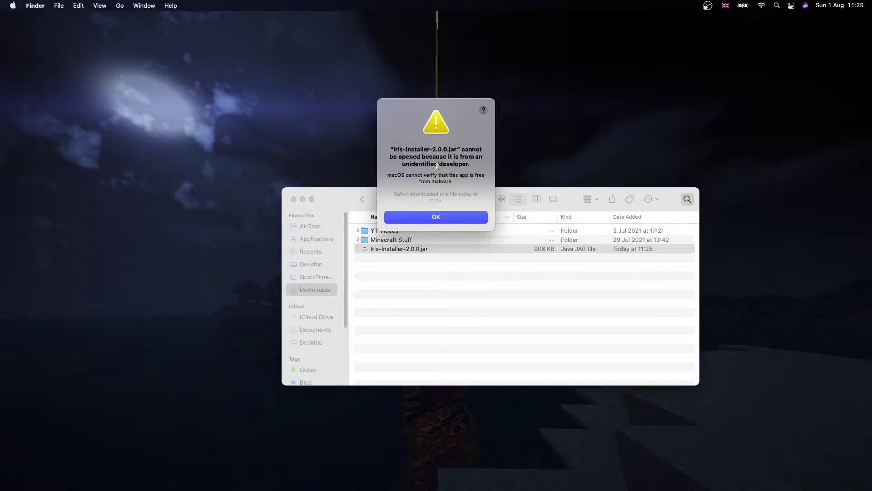
pyautogui.click(428, 217)
# Step: Allow the blocked Iris-Installer-2.0.0.jar in the macOS Security & Privacy preferences and open it anyway
pyautogui.click(12, 5)
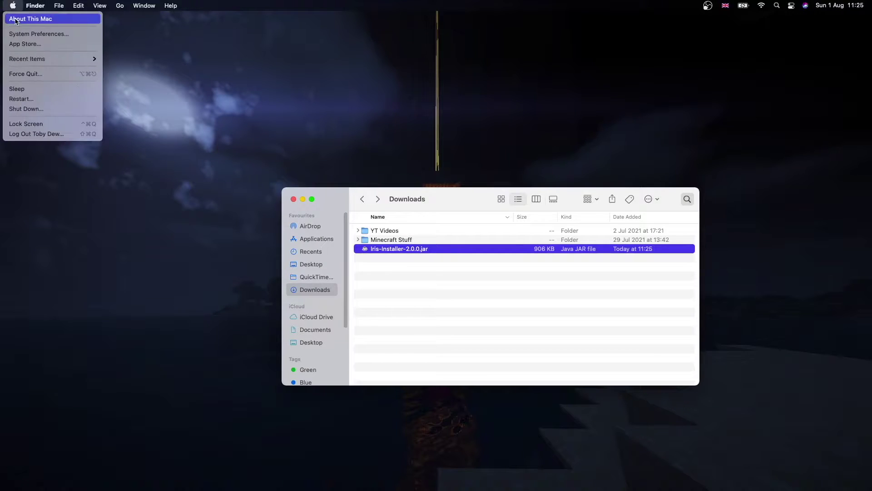
pyautogui.click(32, 34)
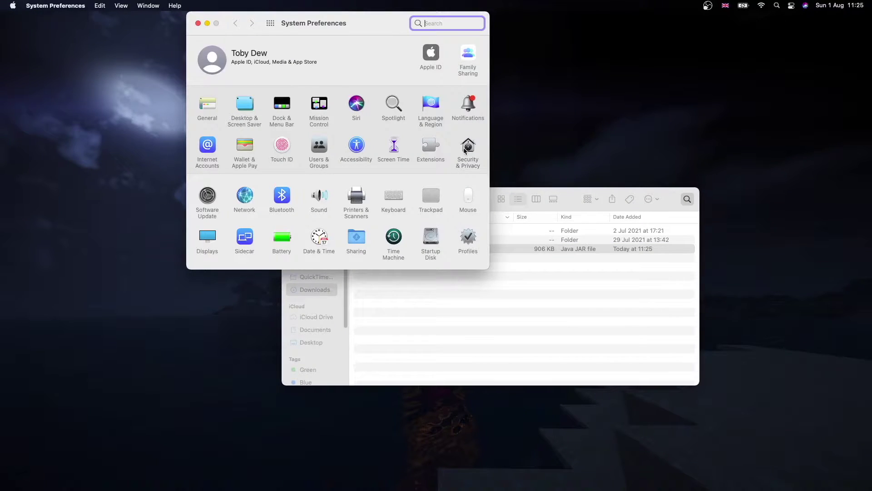
pyautogui.click(464, 150)
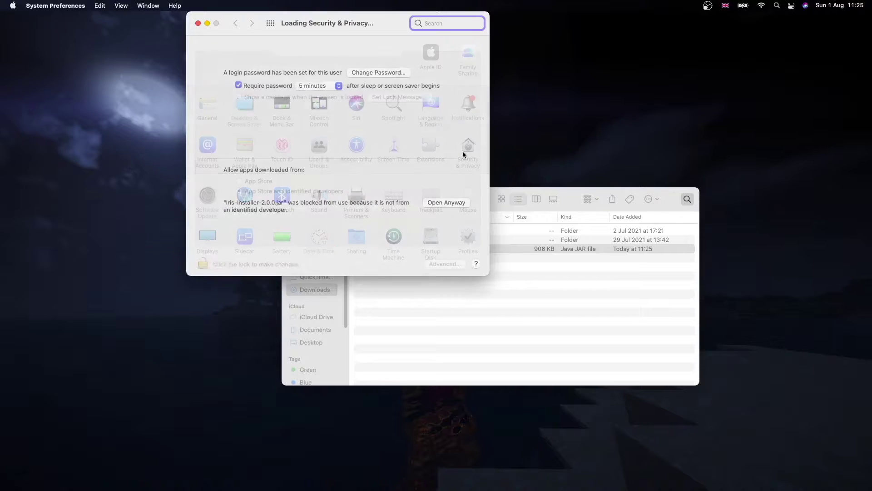
pyautogui.click(232, 204)
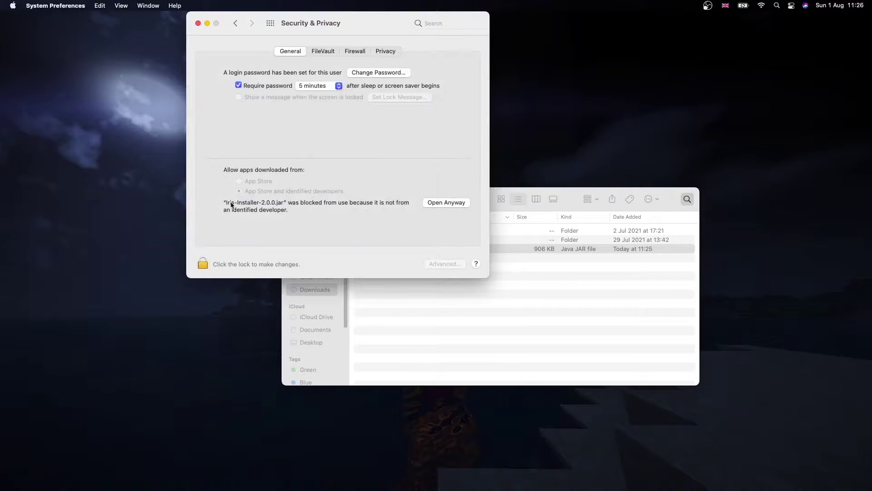
pyautogui.click(445, 203)
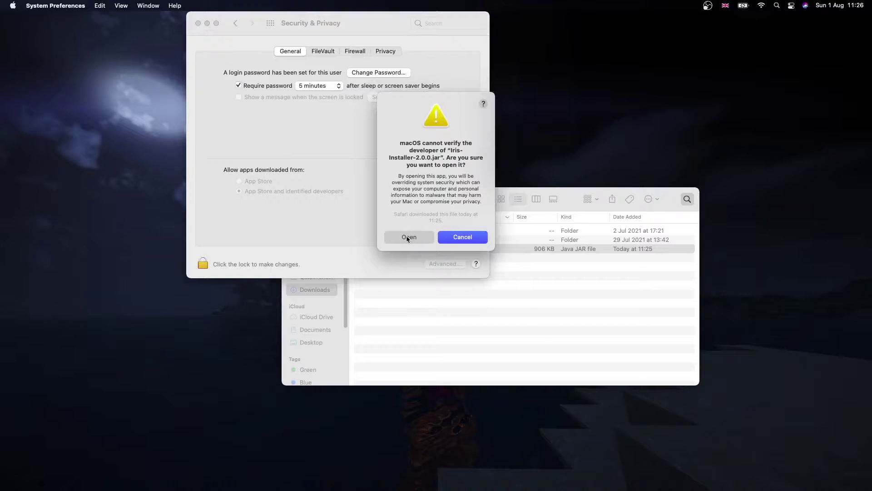
pyautogui.click(408, 237)
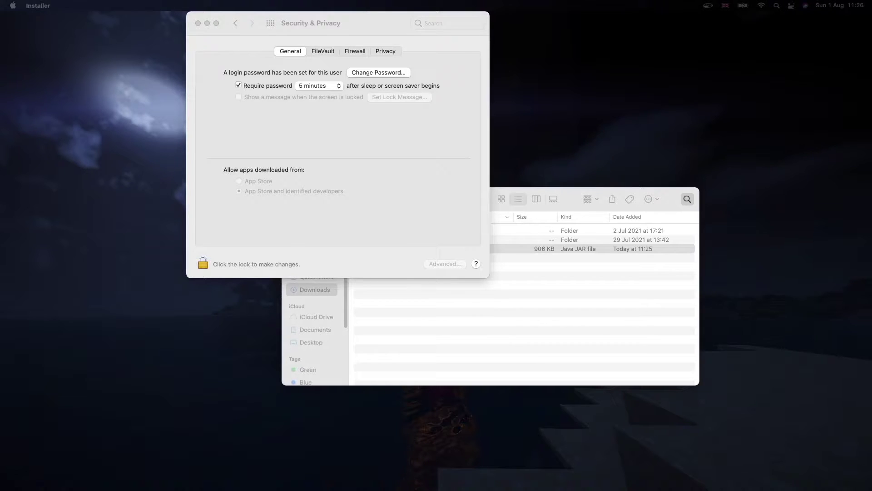
# Step: Install the Iris & Sodium edition for game version 1.17.1, and close the installer and System Preferences
pyautogui.moveTo(448, 214); pyautogui.dragTo(440, 158)
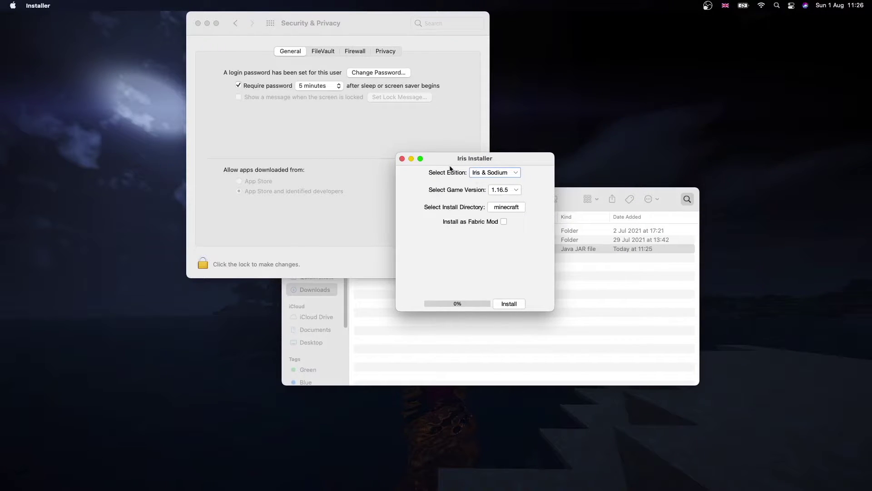
pyautogui.click(508, 176)
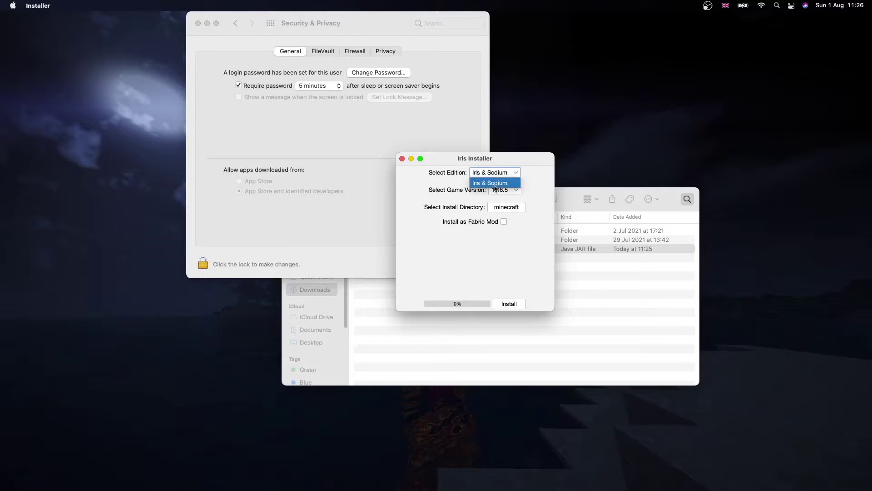
pyautogui.click(495, 187)
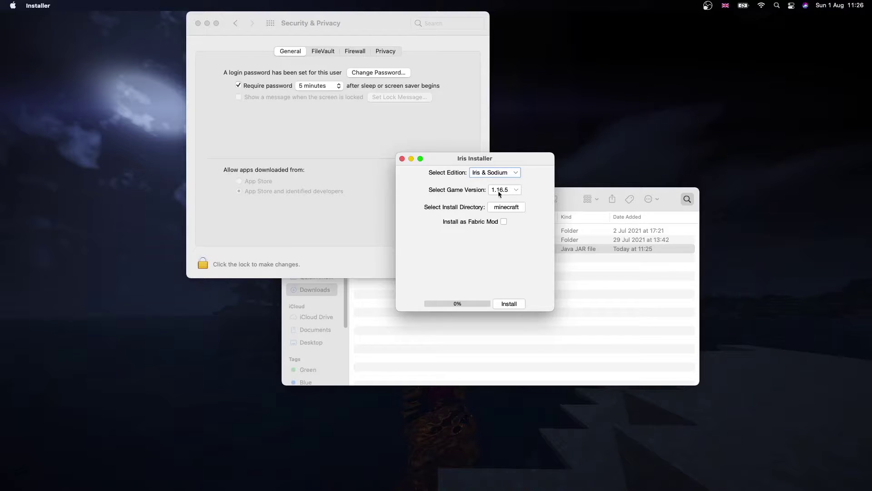
pyautogui.click(500, 194)
pyautogui.click(506, 221)
pyautogui.click(509, 305)
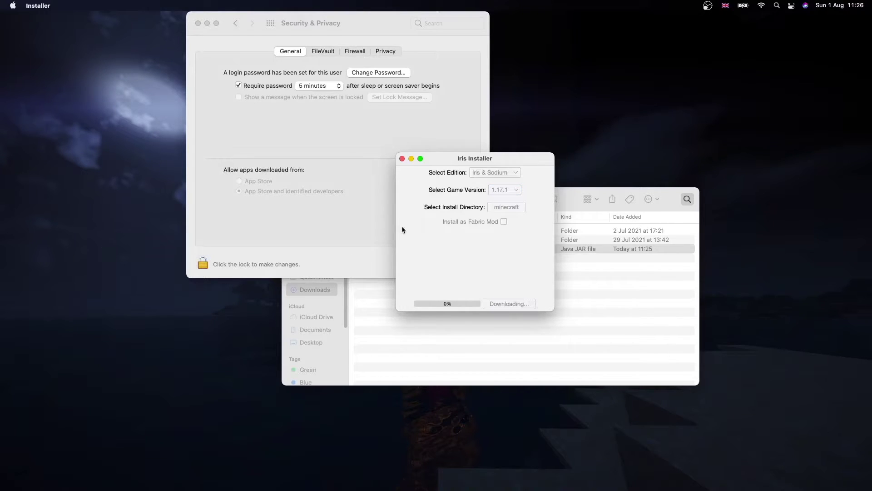
pyautogui.click(402, 159)
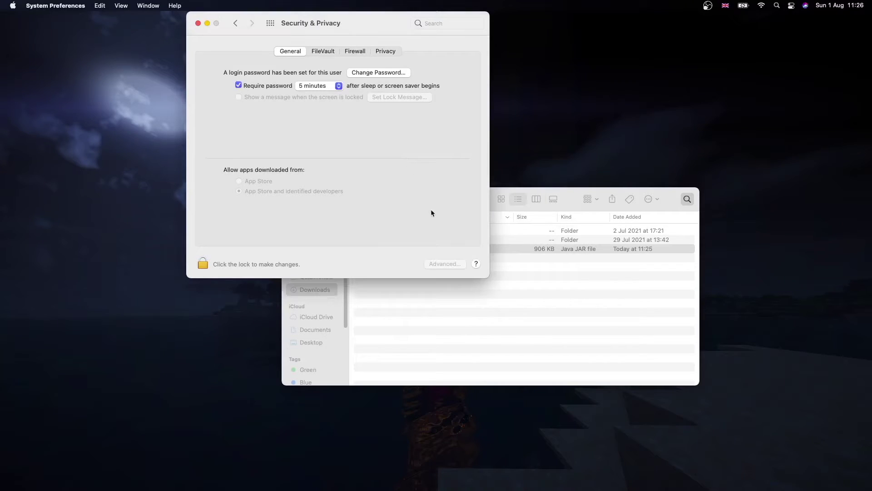
pyautogui.click(198, 23)
# Step: Open the Minecraft Launcher, dismiss the account migration notice and select the Iris & Sodium installation for play
pyautogui.click(705, 468)
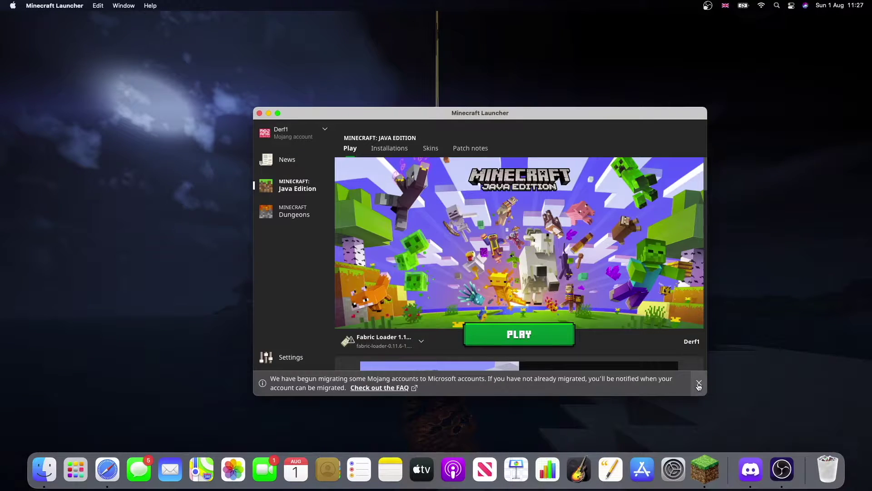
pyautogui.click(699, 383)
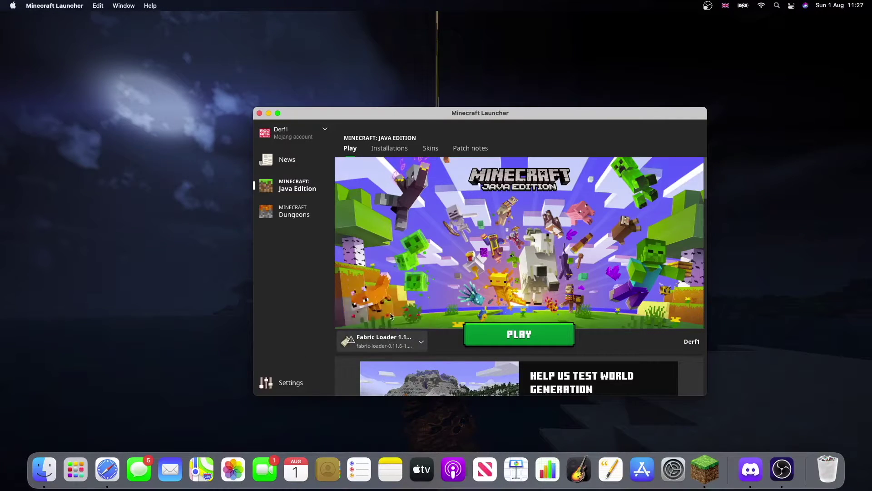
pyautogui.click(392, 345)
pyautogui.click(381, 231)
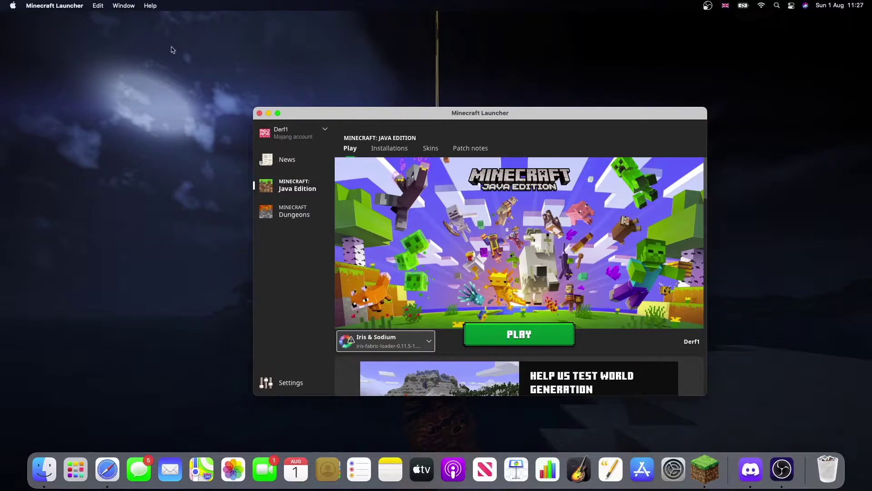
# Step: Examine the game versions offered for a new Java Edition installation, and cancel without creating one
pyautogui.click(393, 149)
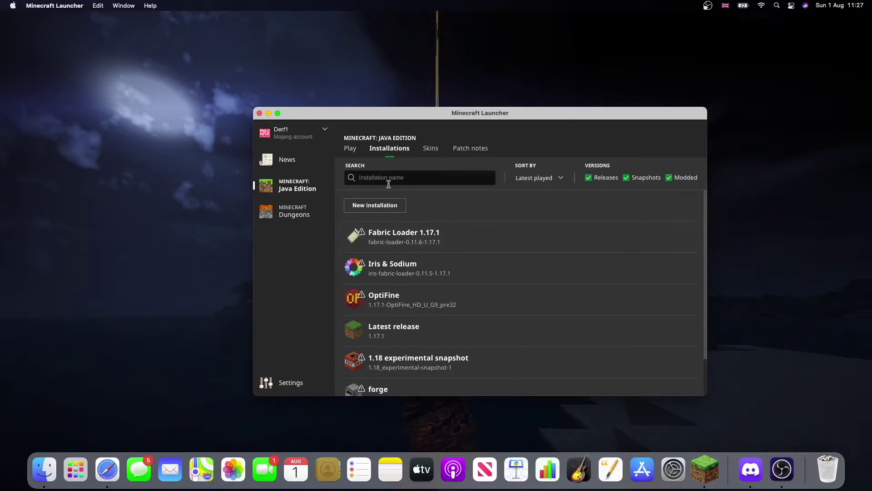
pyautogui.click(375, 205)
pyautogui.click(456, 244)
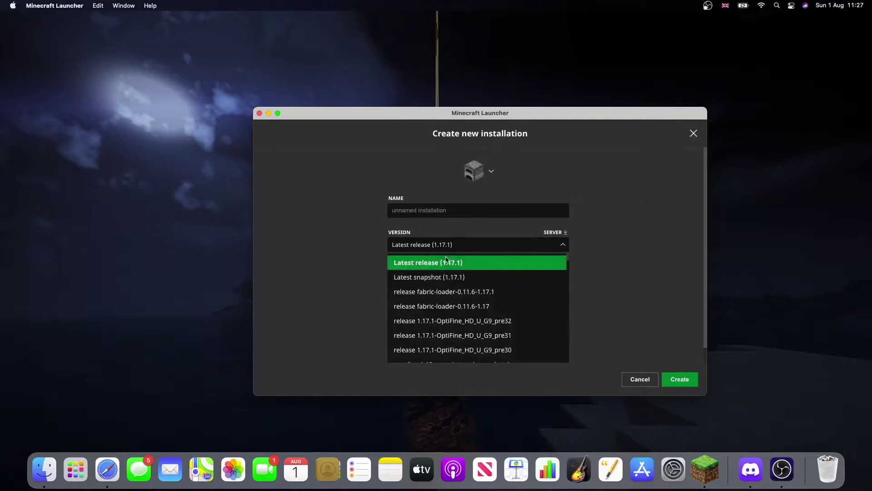
pyautogui.scroll(-3, 430, 291)
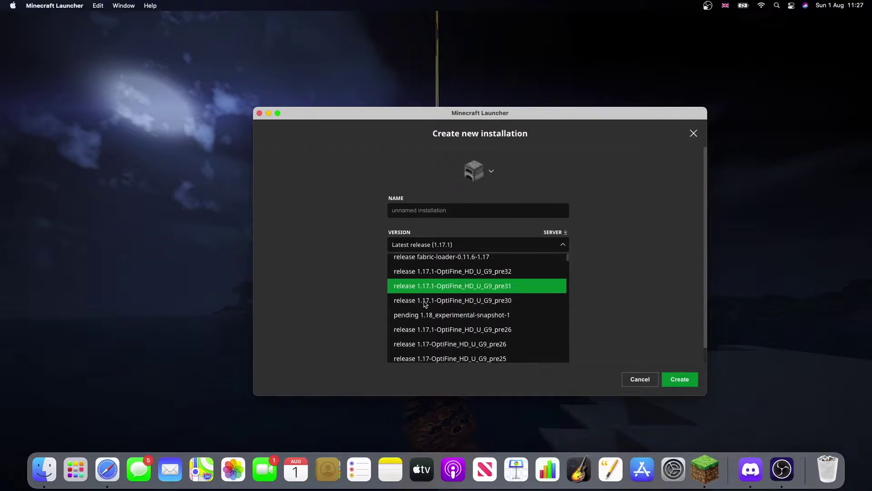
pyautogui.scroll(-15, 425, 303)
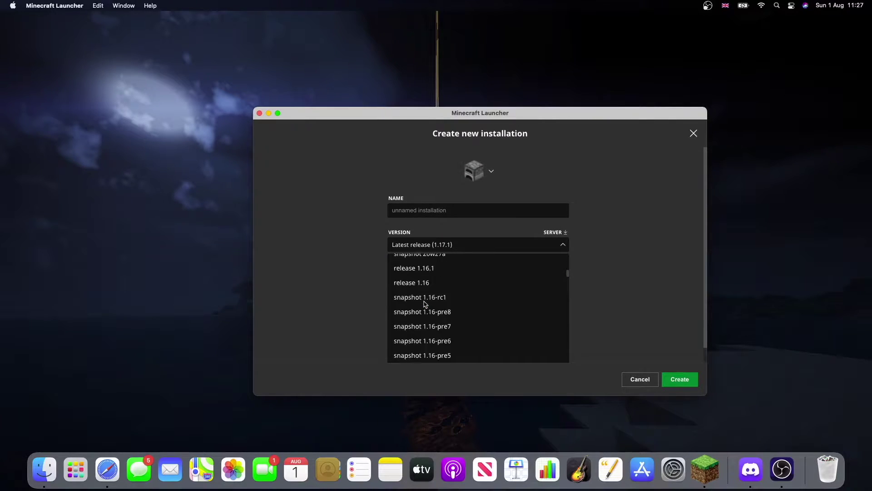
pyautogui.scroll(15, 425, 304)
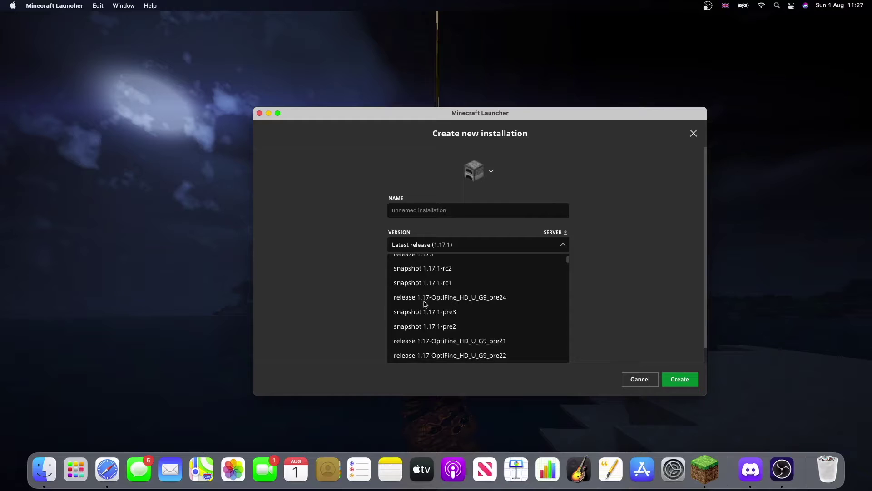
pyautogui.scroll(10, 425, 303)
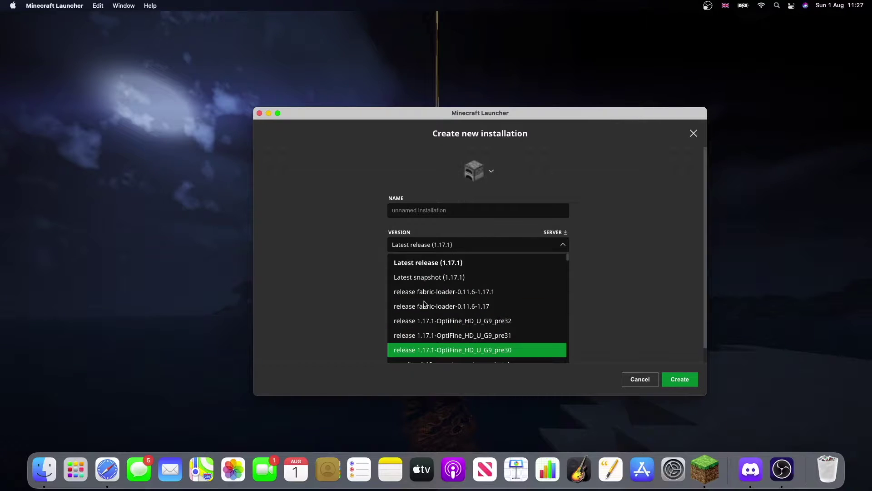
pyautogui.scroll(-5, 425, 304)
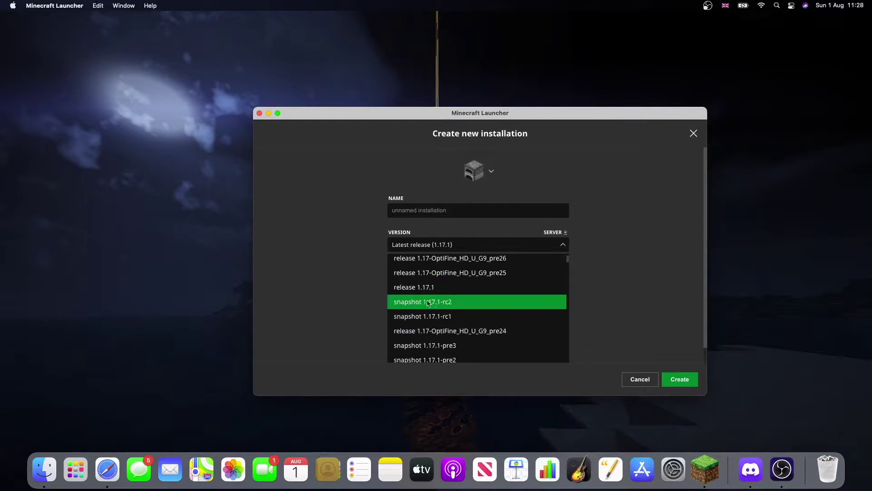
pyautogui.click(631, 378)
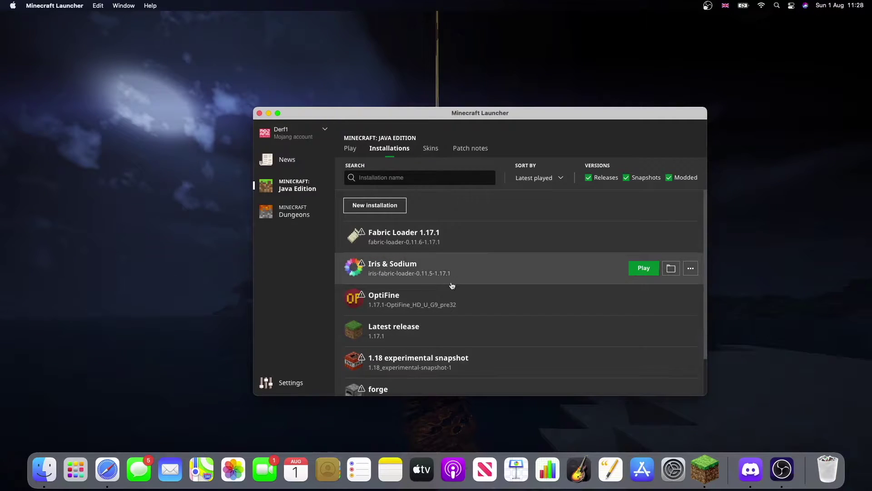
# Step: Launch Minecraft with the Iris & Sodium installation and make the game window full screen
pyautogui.click(350, 148)
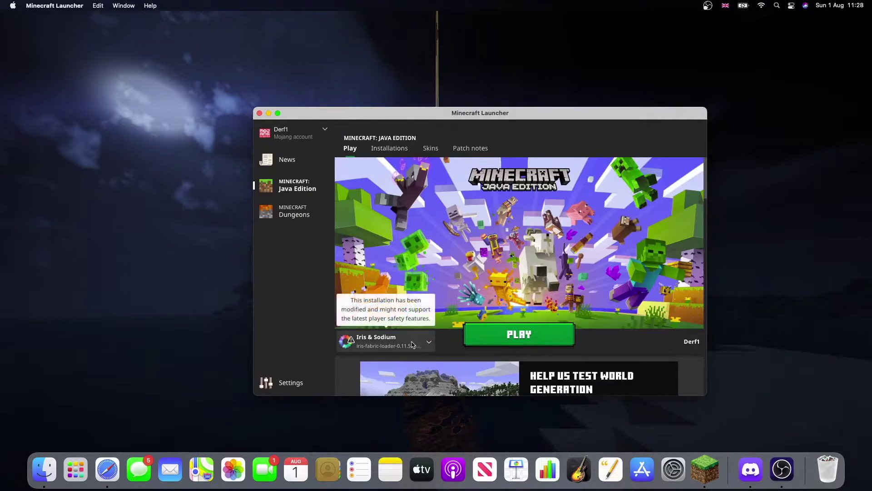
pyautogui.click(487, 336)
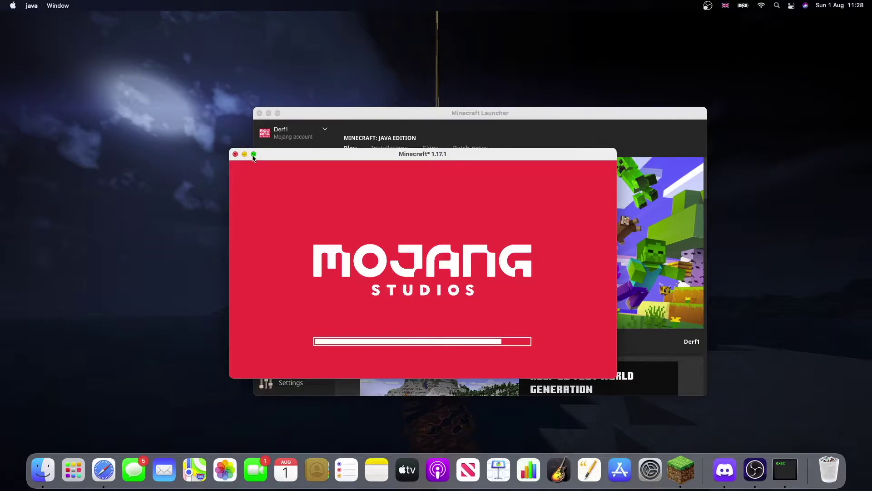
pyautogui.click(254, 154)
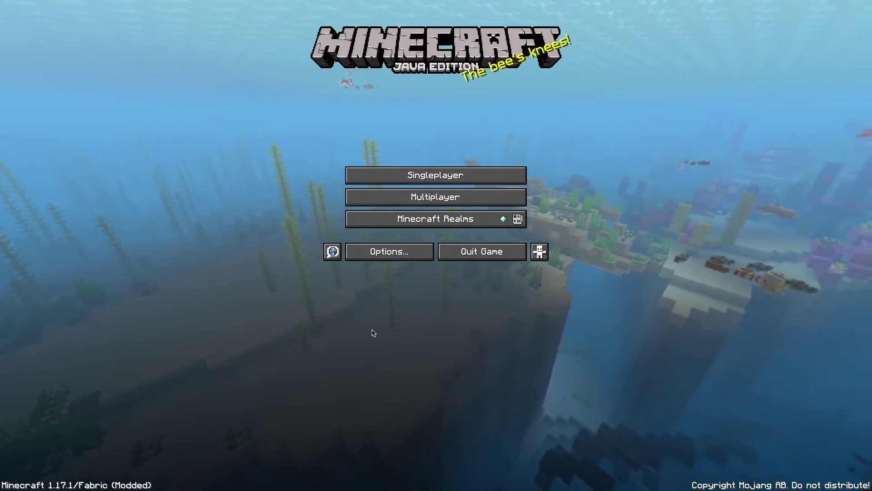
# Step: Switch to Safari and search the web for "sildurs shaders" in a new tab
pyautogui.hotkey('ctrl', 'Right')
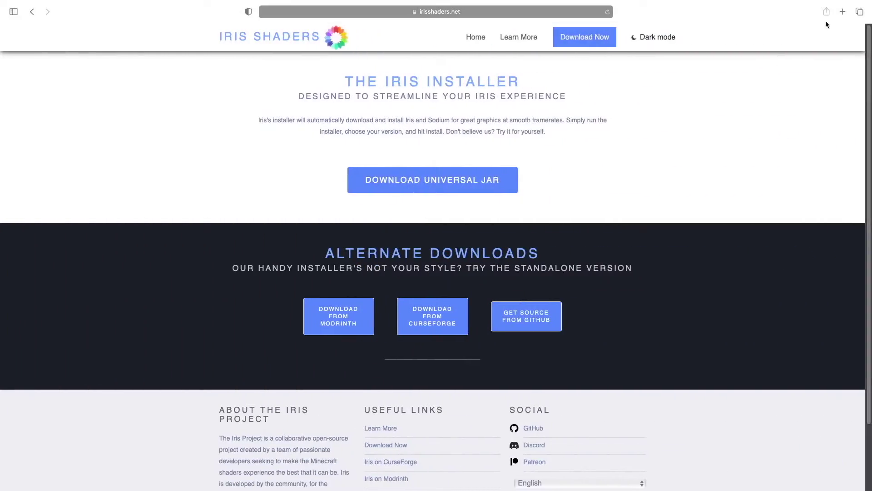
pyautogui.click(844, 13)
pyautogui.write('sildurs')
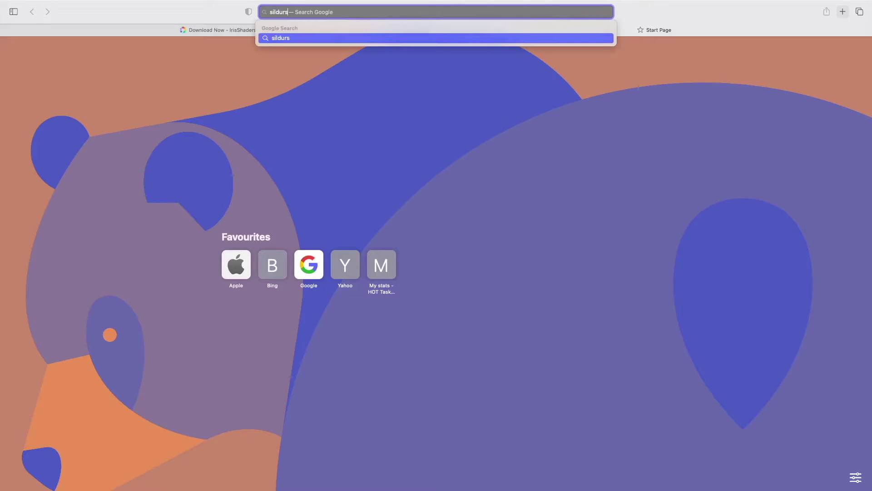
pyautogui.write(' shaders')
pyautogui.press('Return')
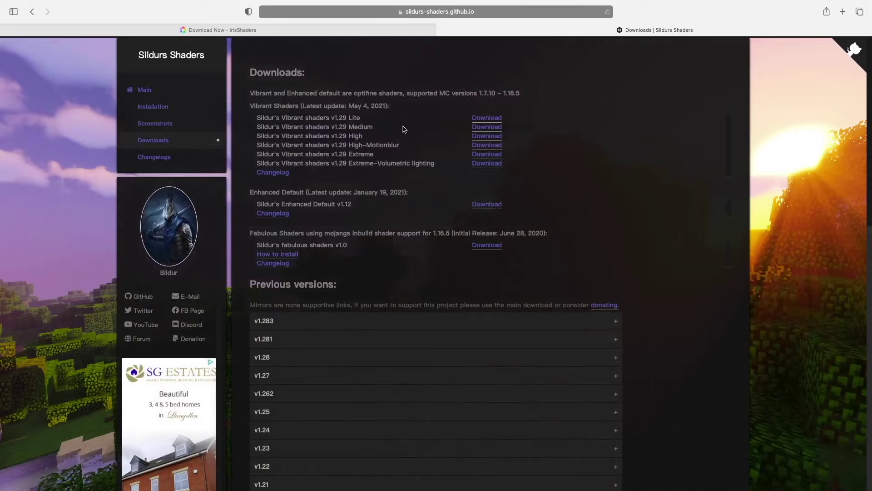
# Step: Open the download for Sildur's Vibrant shaders v1.29 Medium and skip the advertisement page
pyautogui.moveTo(304, 117); pyautogui.dragTo(382, 132)
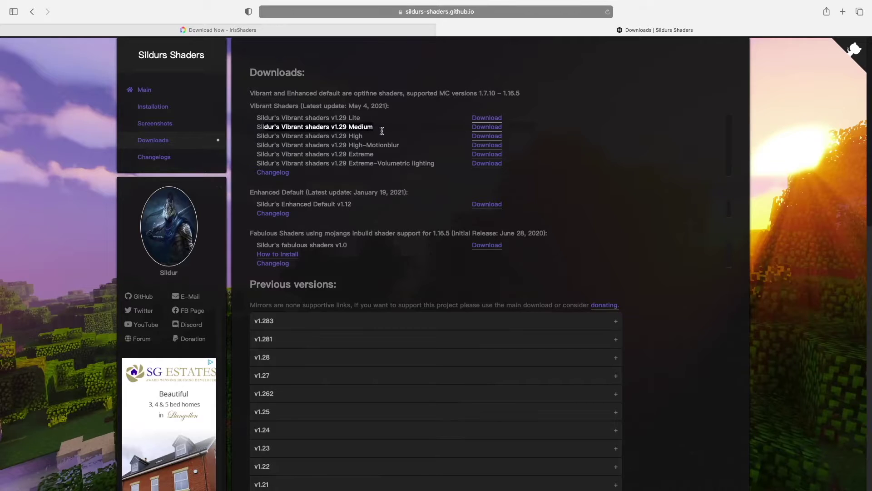
pyautogui.click(361, 127)
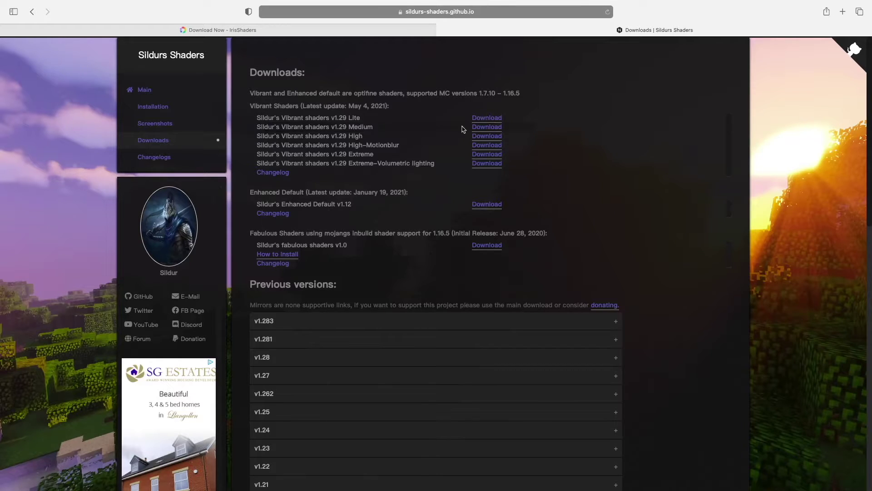
pyautogui.click(490, 129)
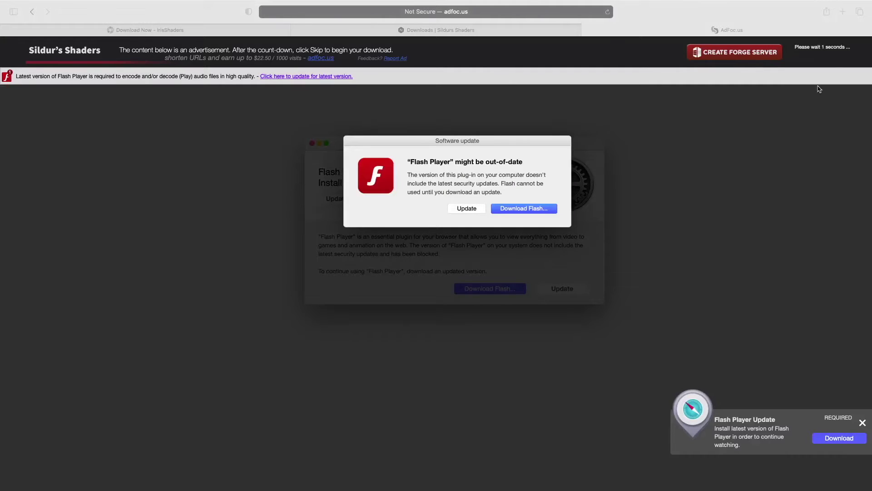
pyautogui.click(816, 53)
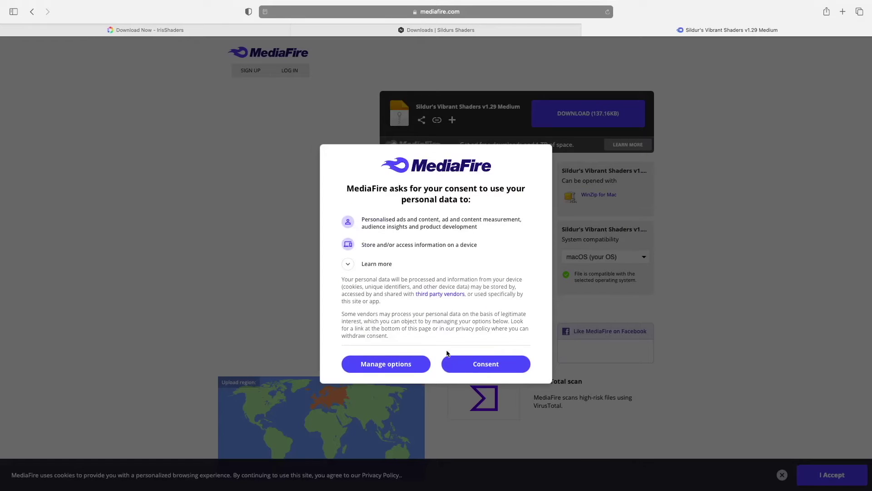
# Step: Consent to MediaFire's data use, download the Sildur's Vibrant Shaders v1.29 Medium archive, and close the leftover advertisement and download tabs
pyautogui.click(517, 364)
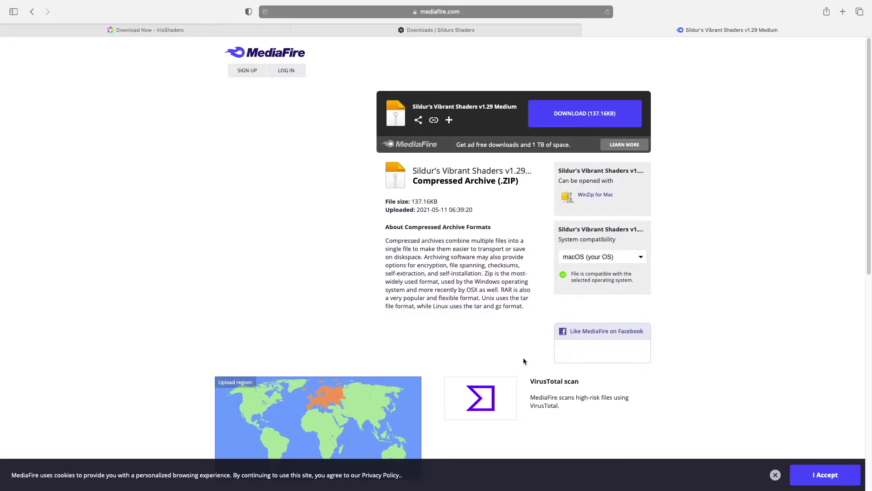
pyautogui.click(576, 122)
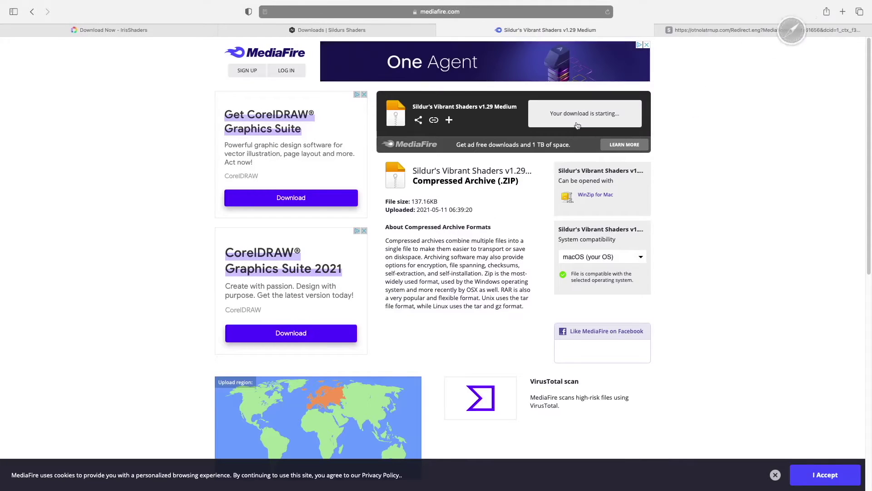
pyautogui.click(661, 31)
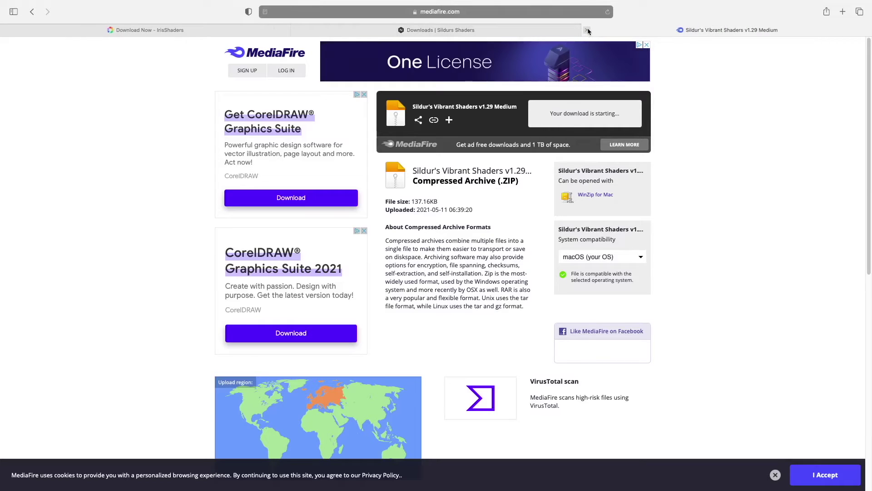
pyautogui.click(587, 30)
# Step: Switch to Minecraft, pause the game and open the Shader Packs screen from the video settings
pyautogui.hotkey('ctrl', 'Left')
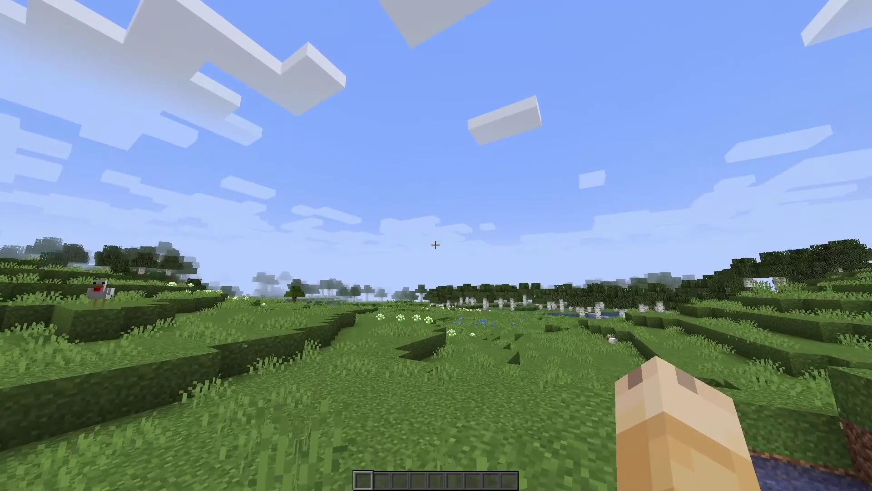
pyautogui.press('Escape')
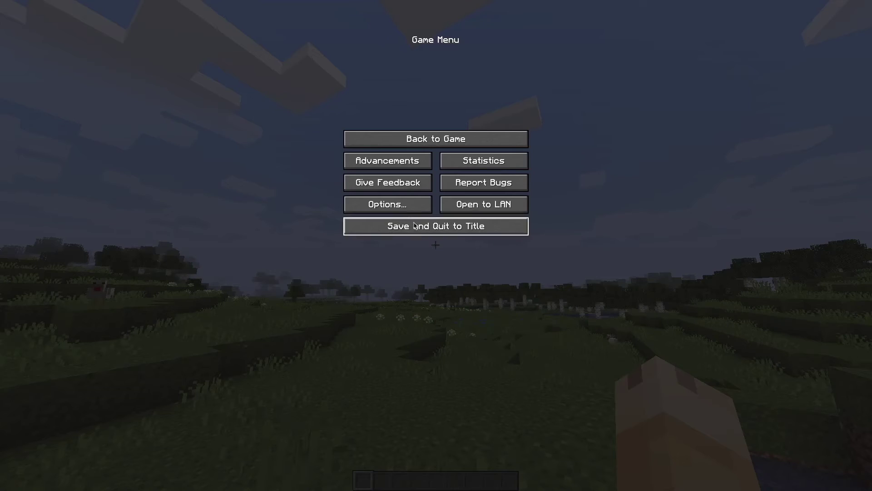
pyautogui.click(402, 209)
pyautogui.click(353, 150)
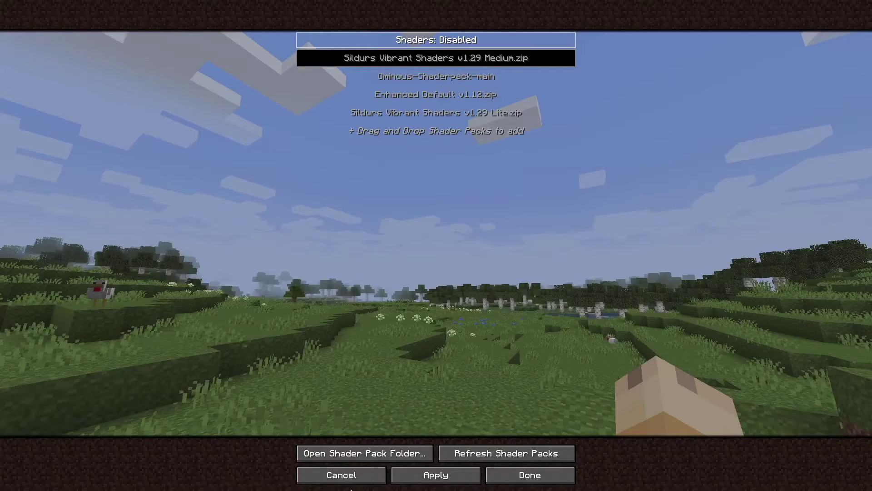
# Step: Take Minecraft out of full screen, open Finder's Downloads folder and arrange the two windows side by side
pyautogui.moveTo(1, 2)
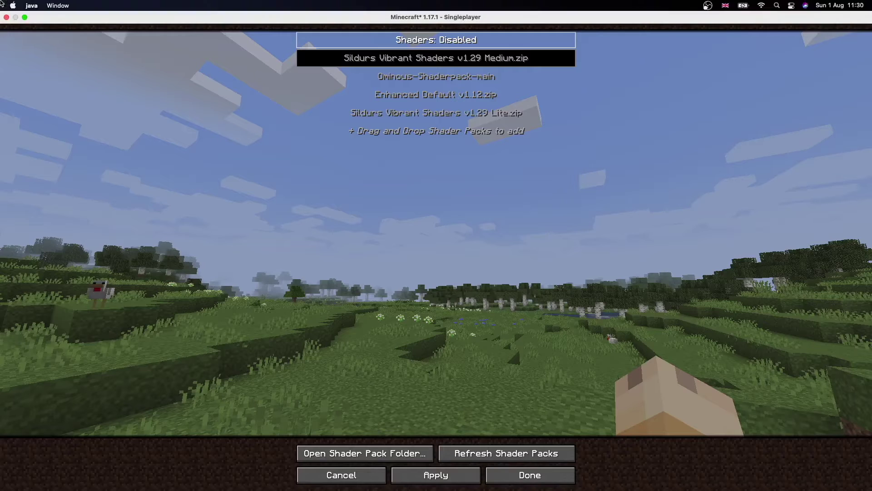
pyautogui.click(25, 18)
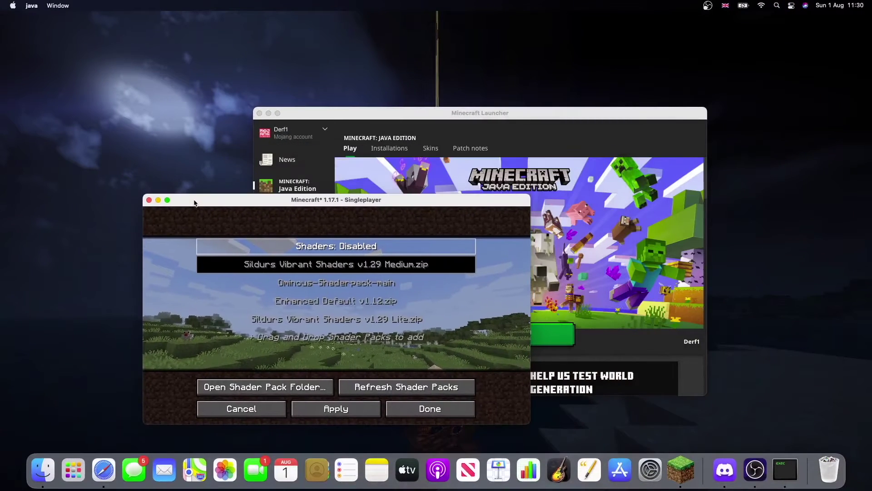
pyautogui.click(45, 479)
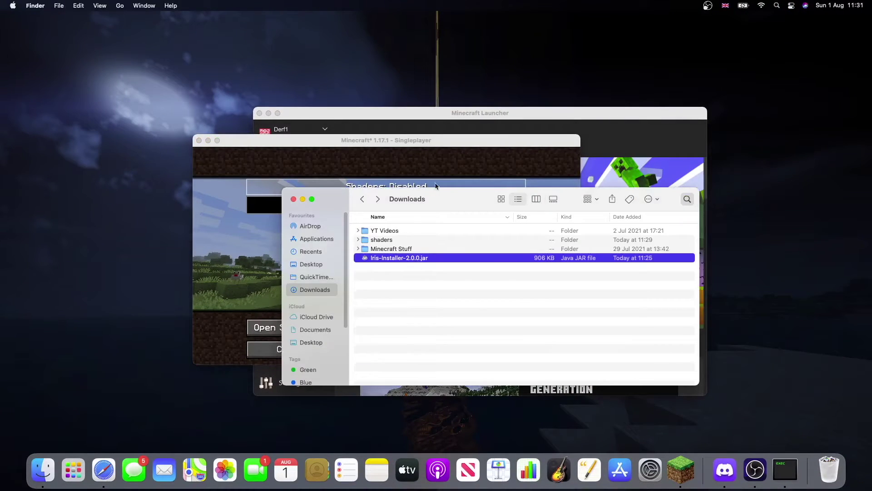
pyautogui.moveTo(437, 199); pyautogui.dragTo(618, 254)
pyautogui.moveTo(410, 144); pyautogui.dragTo(227, 123)
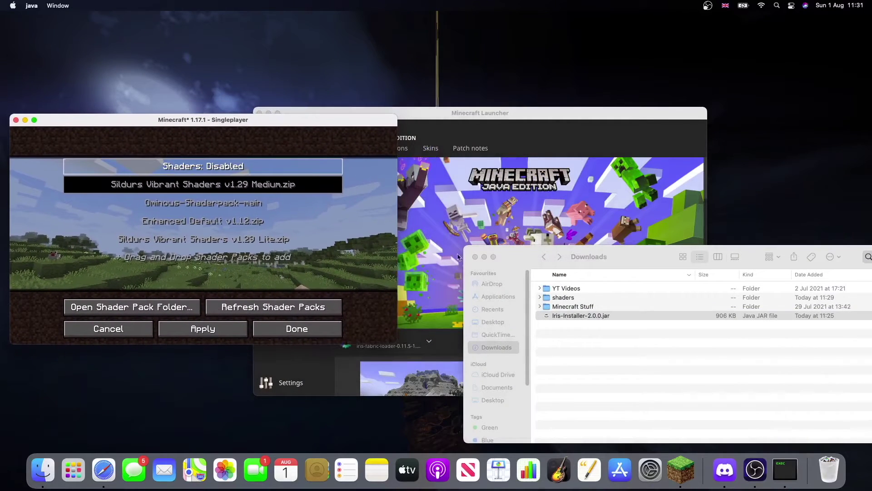
# Step: Restore Sildurs Vibrant Shaders v1.29 Medium.zip from the Bin to Downloads and close the Bin window
pyautogui.click(540, 297)
pyautogui.click(541, 297)
pyautogui.click(575, 316)
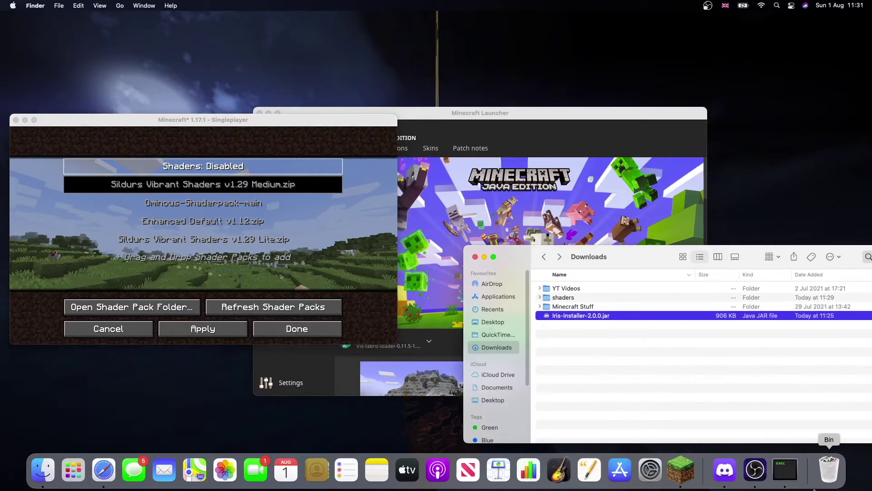
pyautogui.click(439, 473)
pyautogui.moveTo(549, 344); pyautogui.dragTo(608, 295)
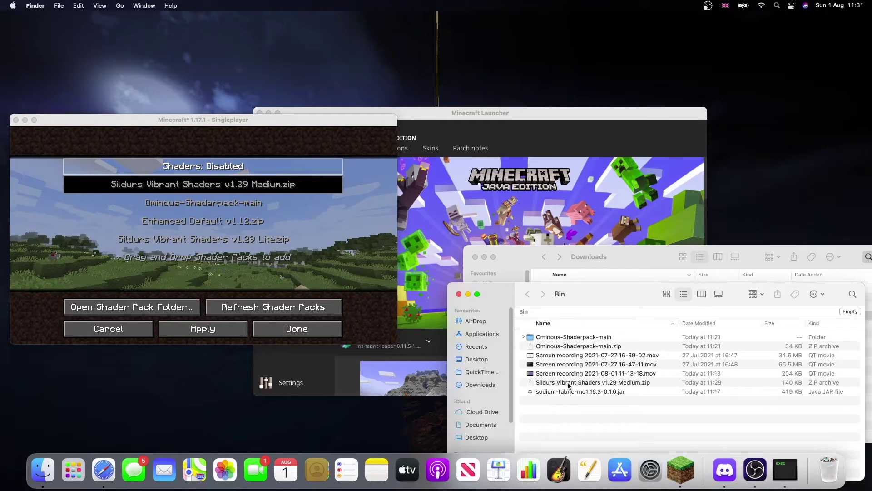
pyautogui.moveTo(580, 386); pyautogui.dragTo(602, 181)
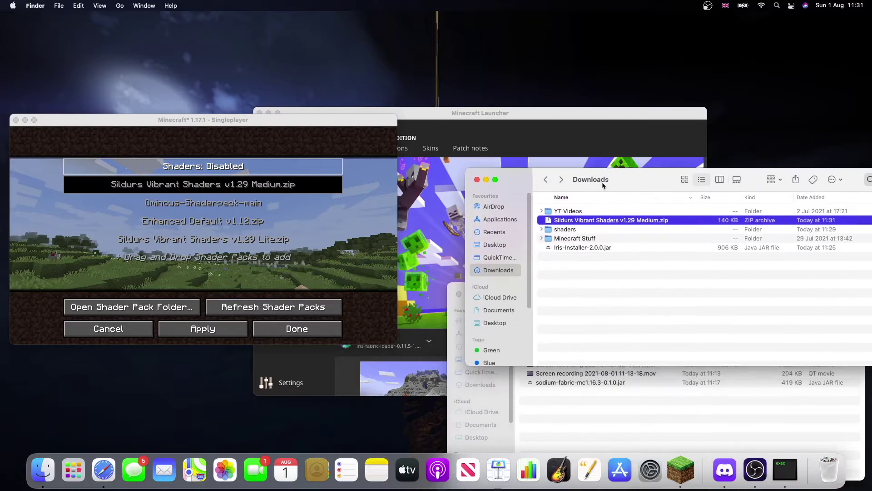
pyautogui.click(459, 295)
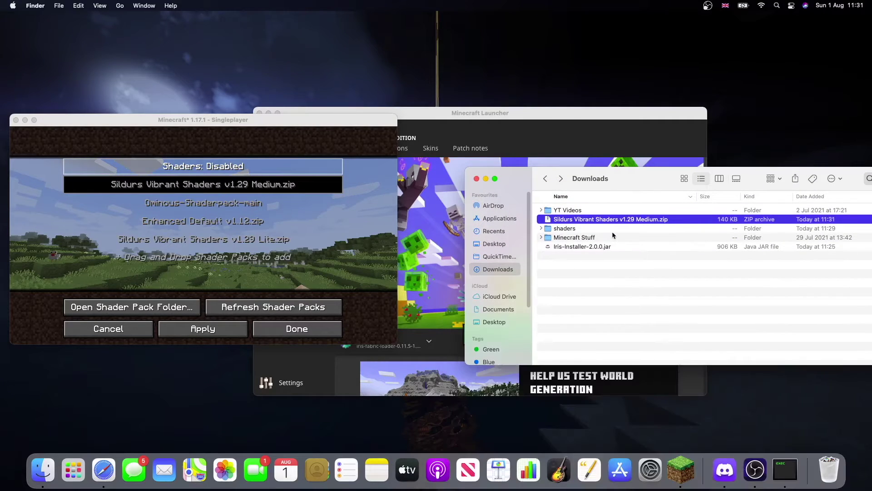
# Step: Move the shaders folder in Downloads to the Bin and add Sildurs Vibrant Shaders v1.29 Medium.zip to Minecraft's shader pack list
pyautogui.rightClick(557, 231)
pyautogui.click(574, 248)
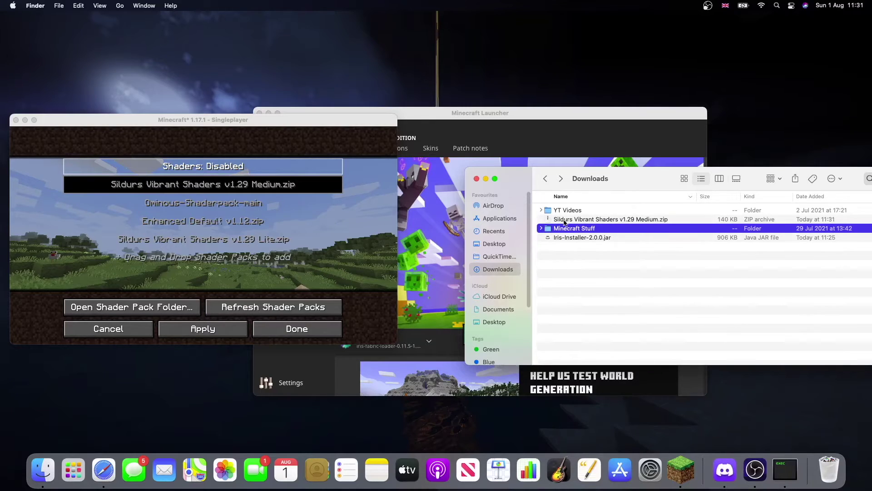
pyautogui.moveTo(564, 221); pyautogui.dragTo(172, 261)
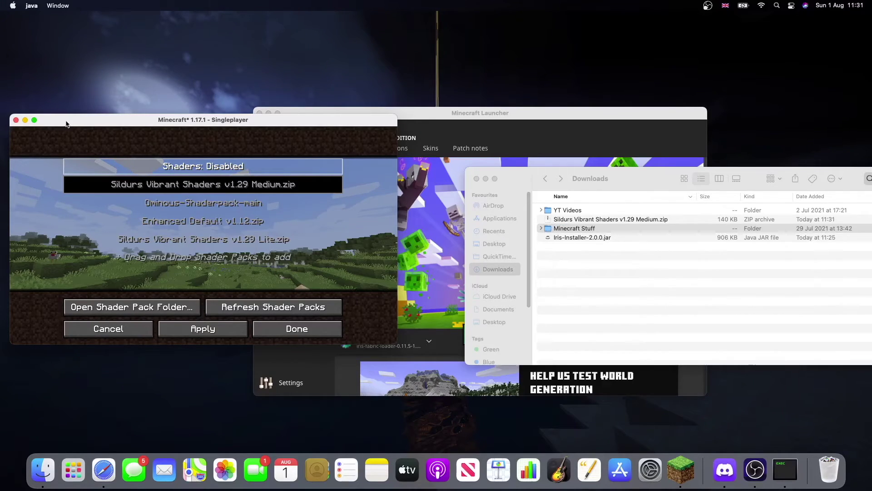
# Step: Enable shaders in Minecraft and apply the Sildurs Vibrant Shaders v1.29 Medium.zip pack
pyautogui.moveTo(66, 124); pyautogui.dragTo(268, 93)
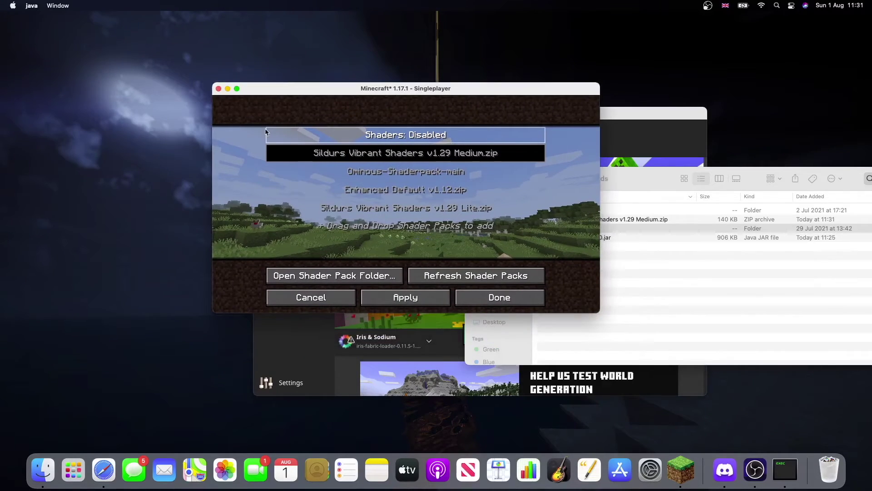
pyautogui.click(396, 137)
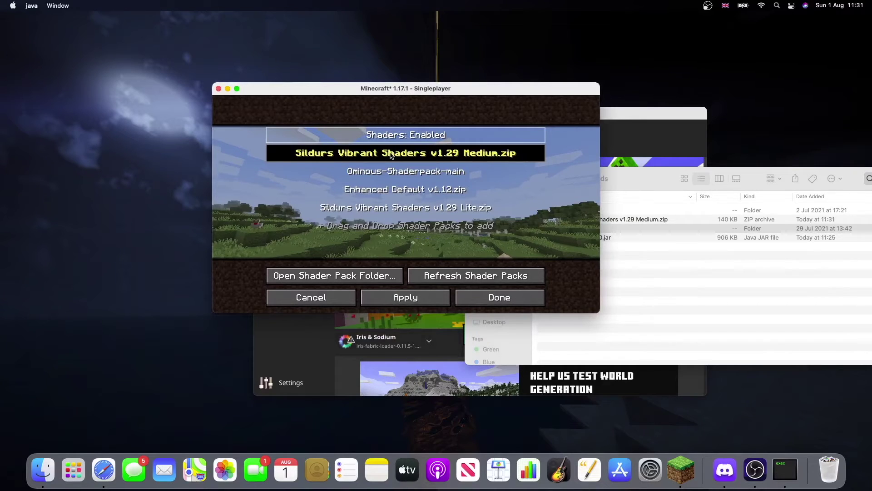
pyautogui.click(394, 299)
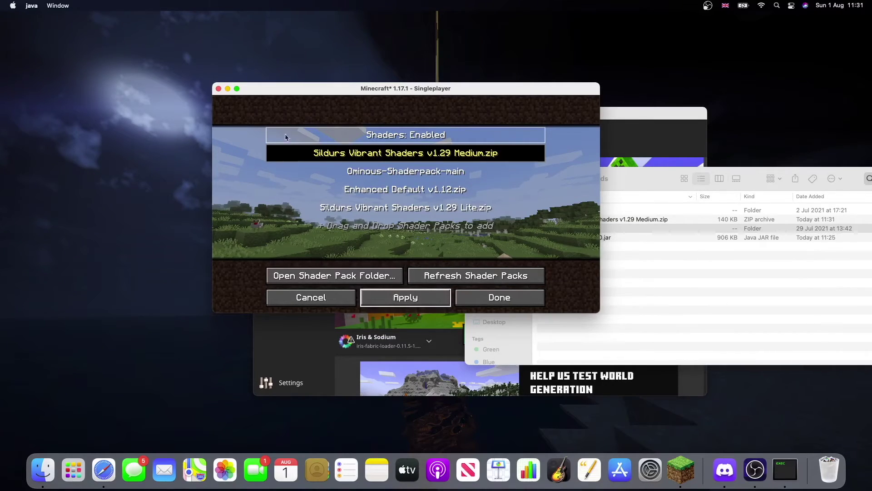
# Step: Return the Minecraft window to full screen and hide the in-game HUD to view the shaded world
pyautogui.click(237, 89)
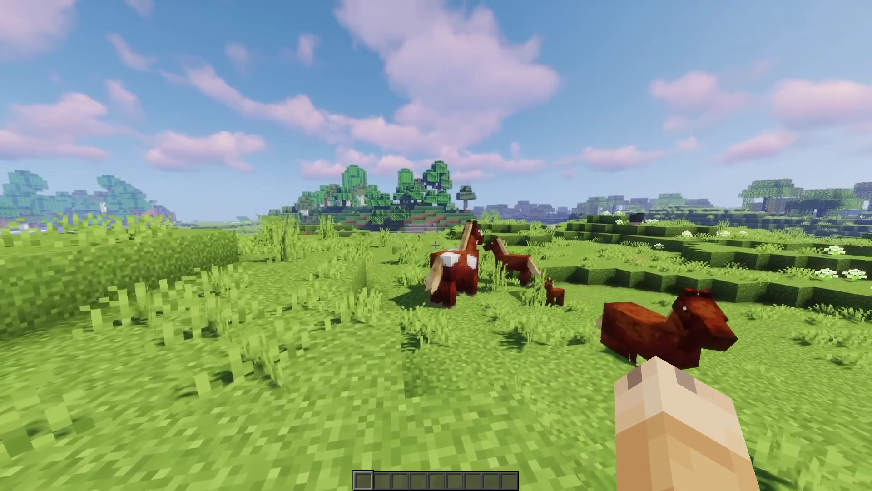
pyautogui.press('F1')
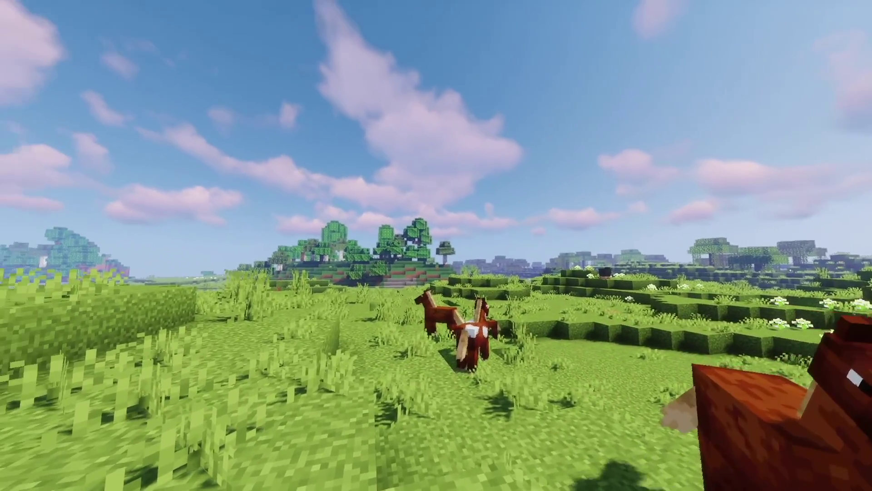